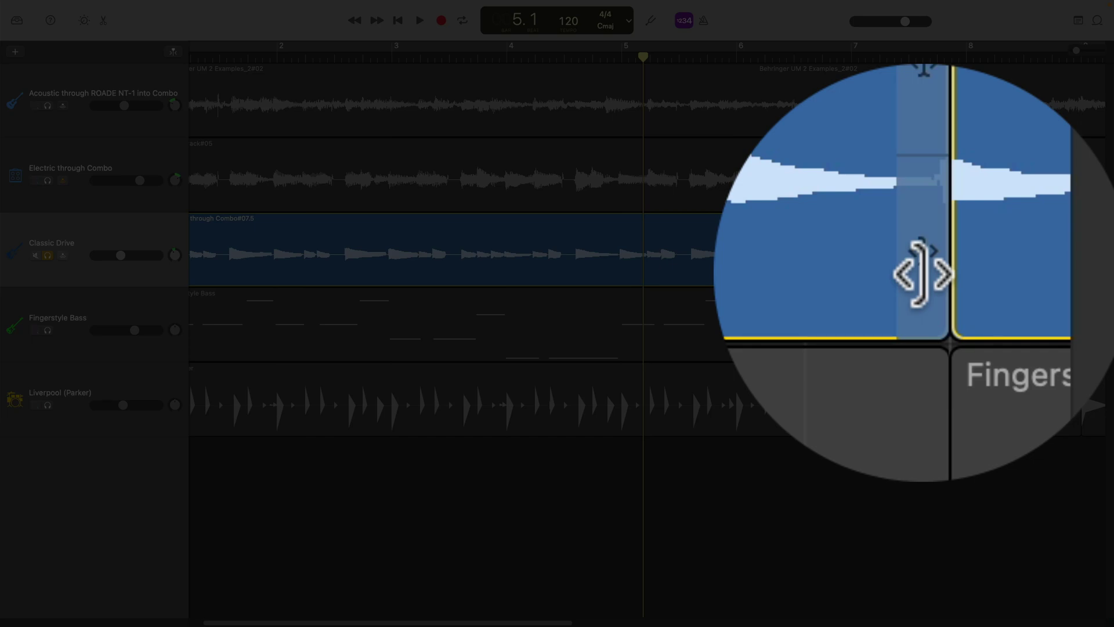
Trim the Classic Drive guitar region's right edge back to bar 5
{"action": "left_click_drag", "start_coordinate": [1078, 236], "coordinate": [617, 235]}
{"action": "scroll", "coordinate": [406, 250], "scroll_direction": "left", "scroll_amount": 2}
{"action": "left_click_drag", "start_coordinate": [195, 255], "coordinate": [163, 266]}
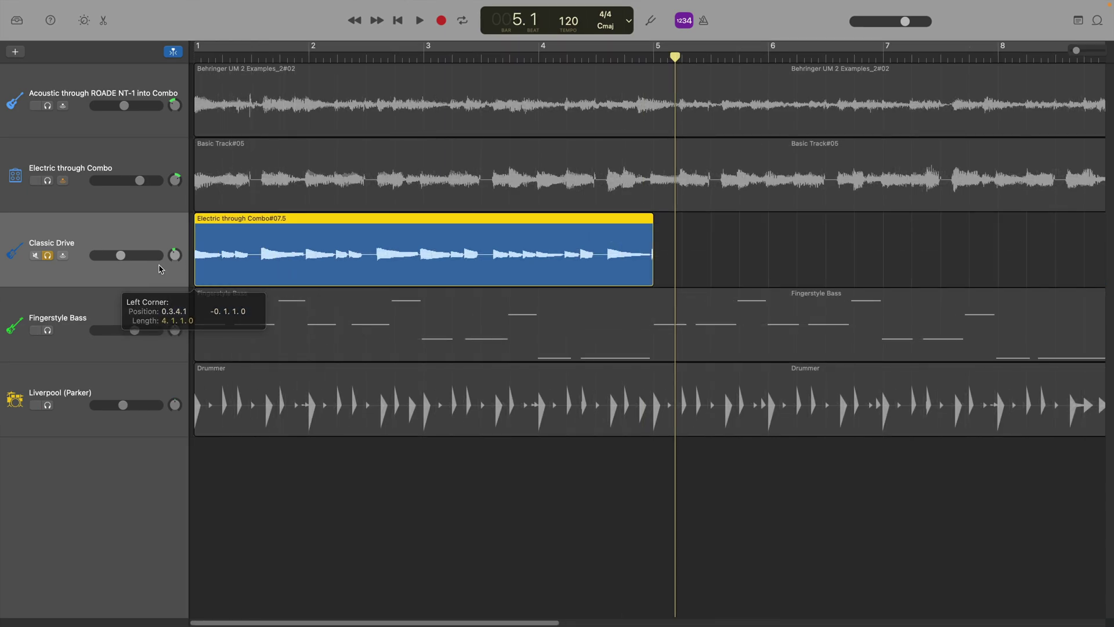
{"action": "scroll", "coordinate": [358, 272], "scroll_direction": "right", "scroll_amount": 3}
Play back the trimmed region, return to bar 1, and select the region
{"action": "key", "text": "space"}
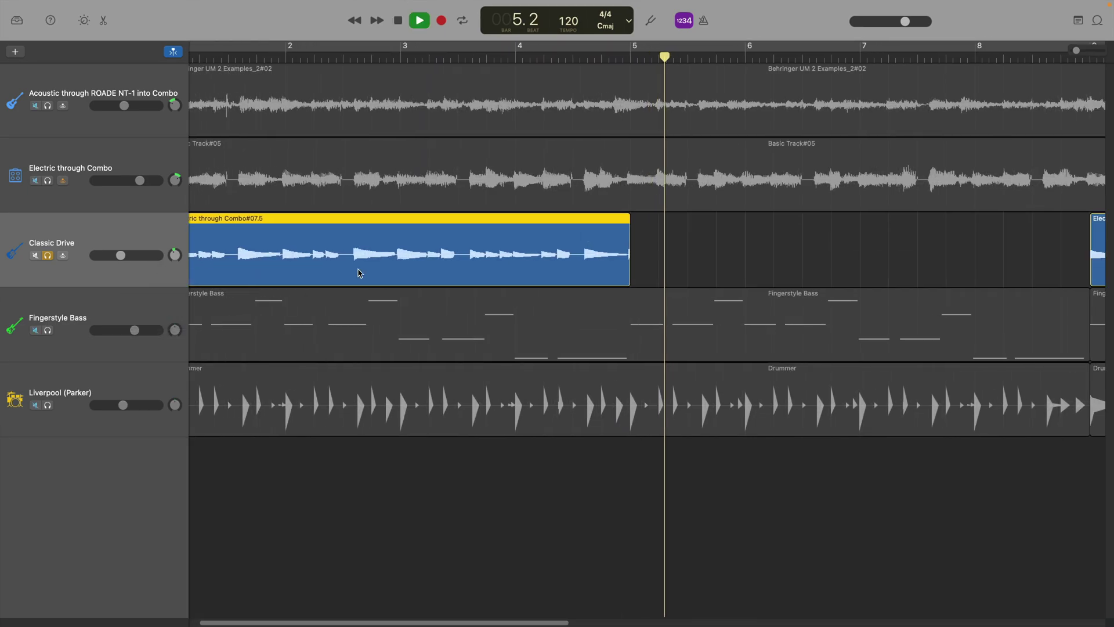
{"action": "key", "text": "space"}
{"action": "key", "text": "Return"}
{"action": "key", "text": "space"}
{"action": "key", "text": "space"}
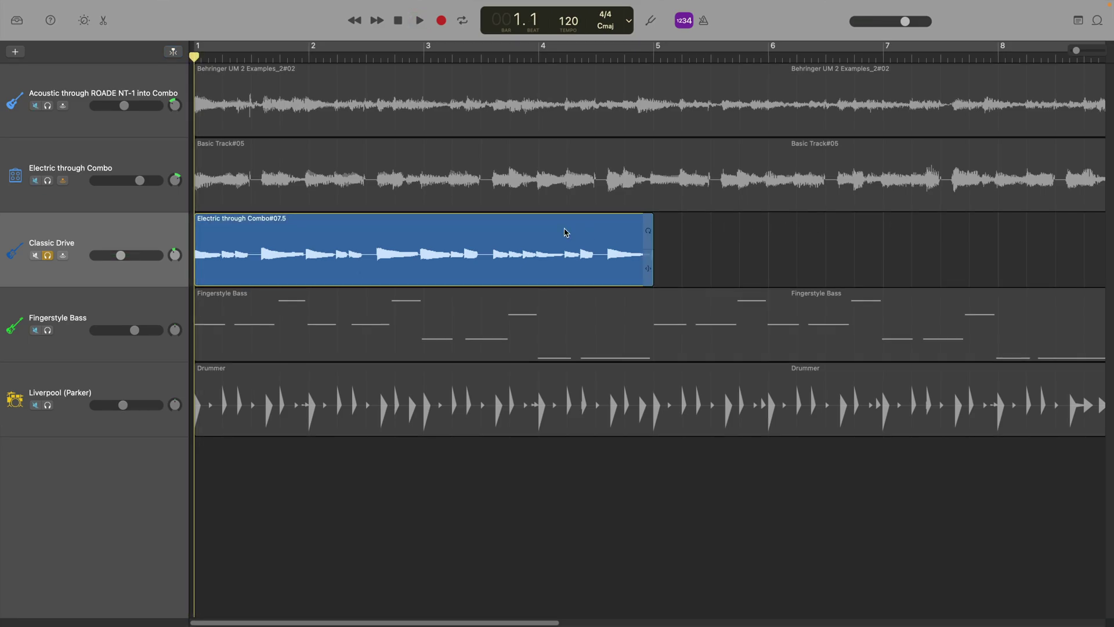
{"action": "key", "text": "a"}
{"action": "left_click", "coordinate": [496, 233]}
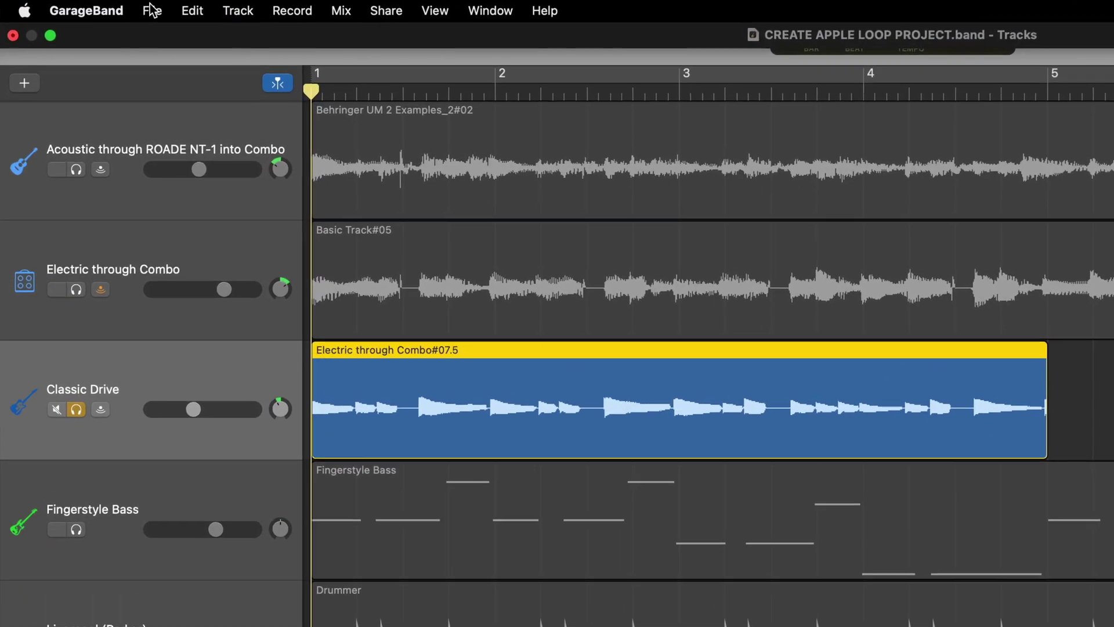
Choose File > Add Region to Loop Library for the selected guitar region
{"action": "left_click", "coordinate": [95, 5]}
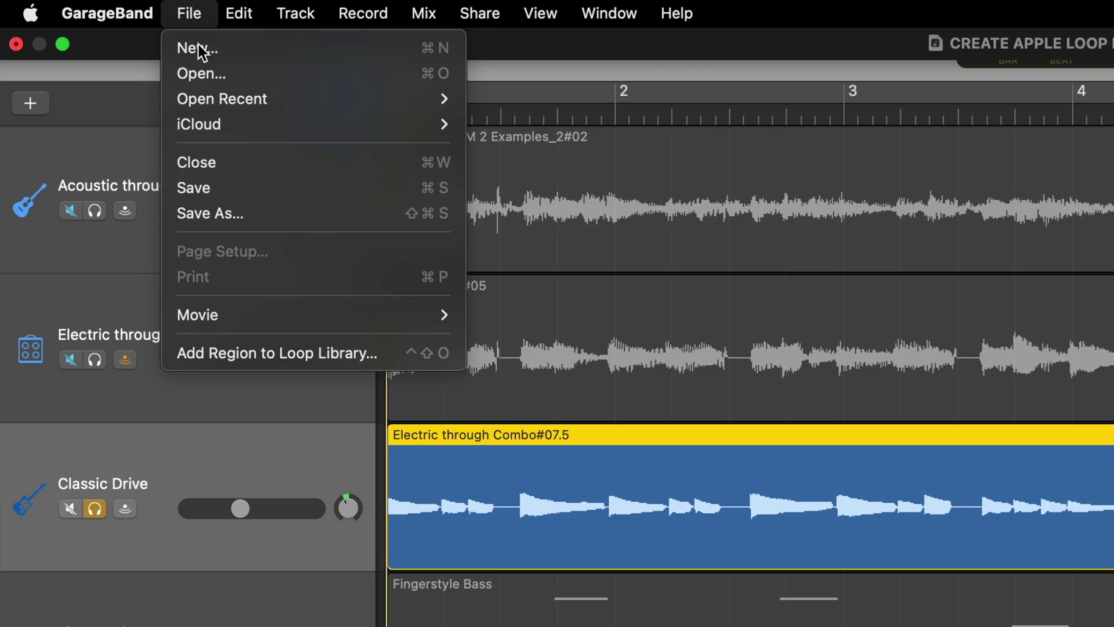
{"action": "left_click", "coordinate": [393, 353]}
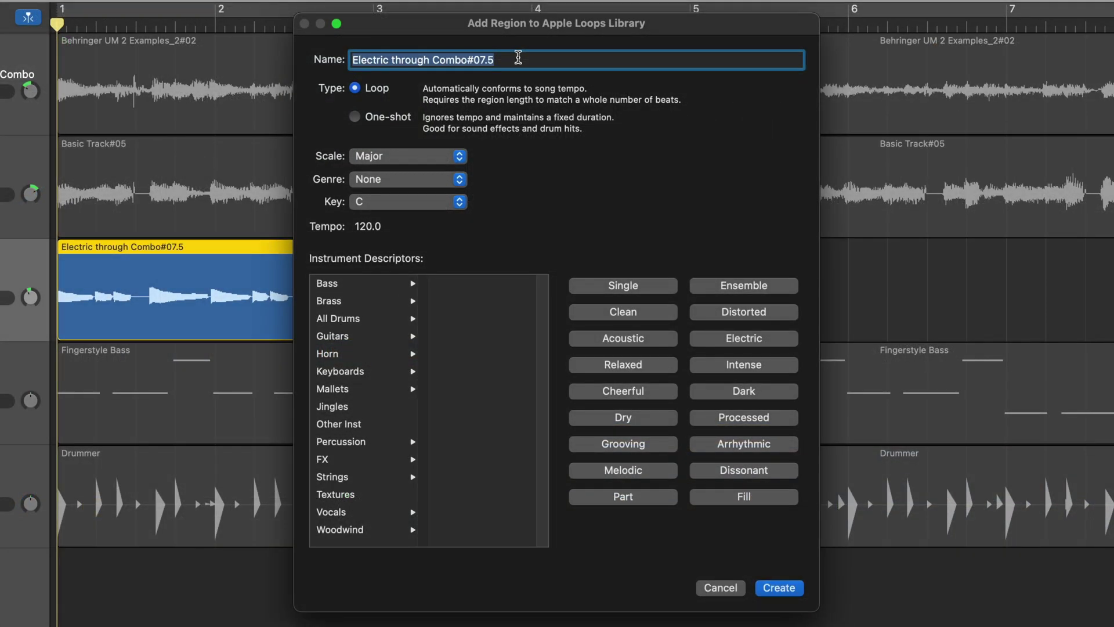
Enter 'ELECTRIC GUITAR 17' as the loop's name
{"action": "type", "text": "ELECTRIC GUITAR 17"}
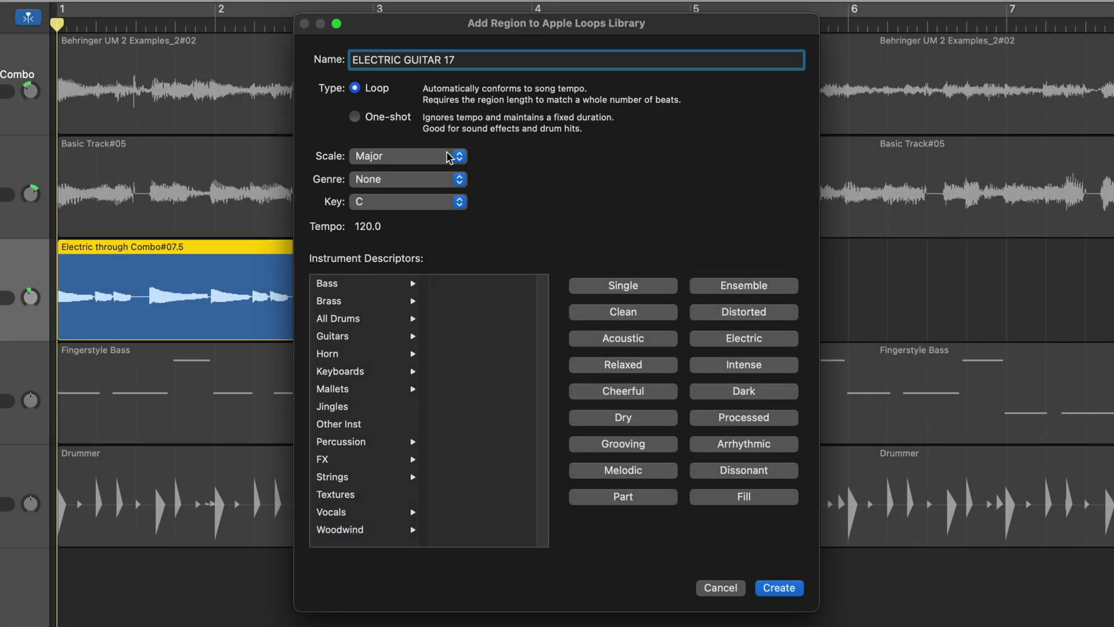
Leave Scale at Major and choose Indie from the Genre list
{"action": "left_click", "coordinate": [450, 157]}
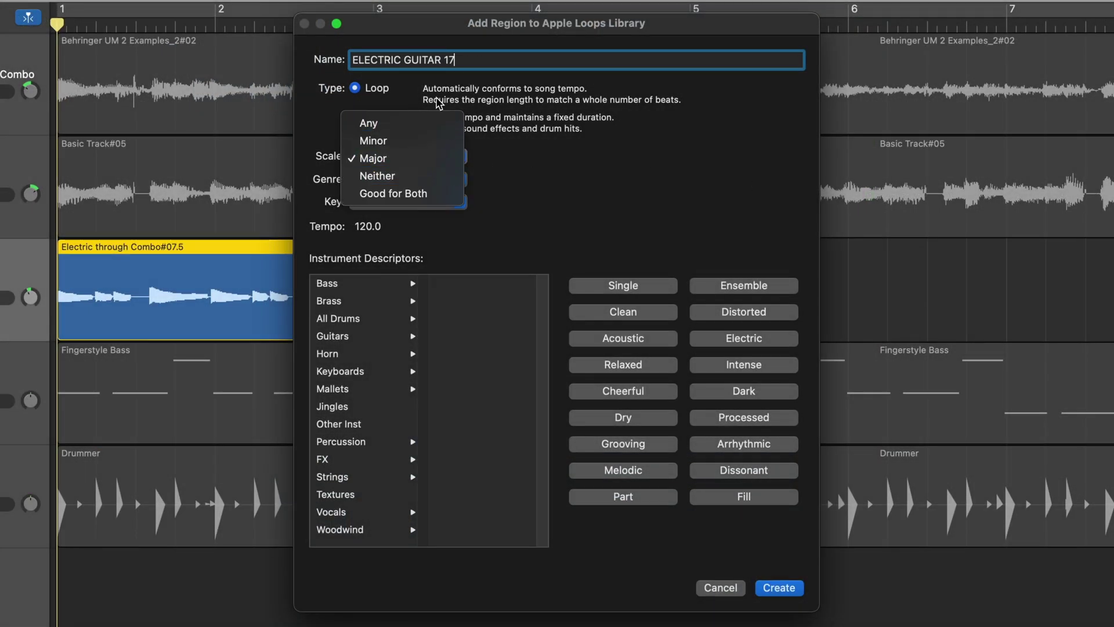
{"action": "left_click", "coordinate": [598, 173]}
{"action": "left_click", "coordinate": [450, 179]}
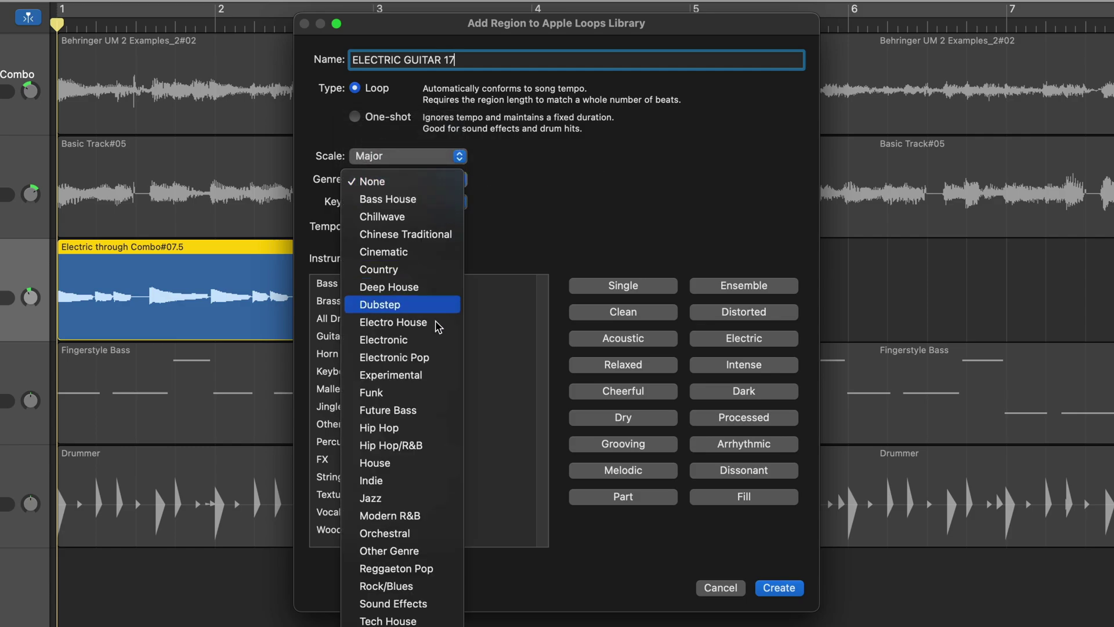
{"action": "left_click", "coordinate": [456, 481]}
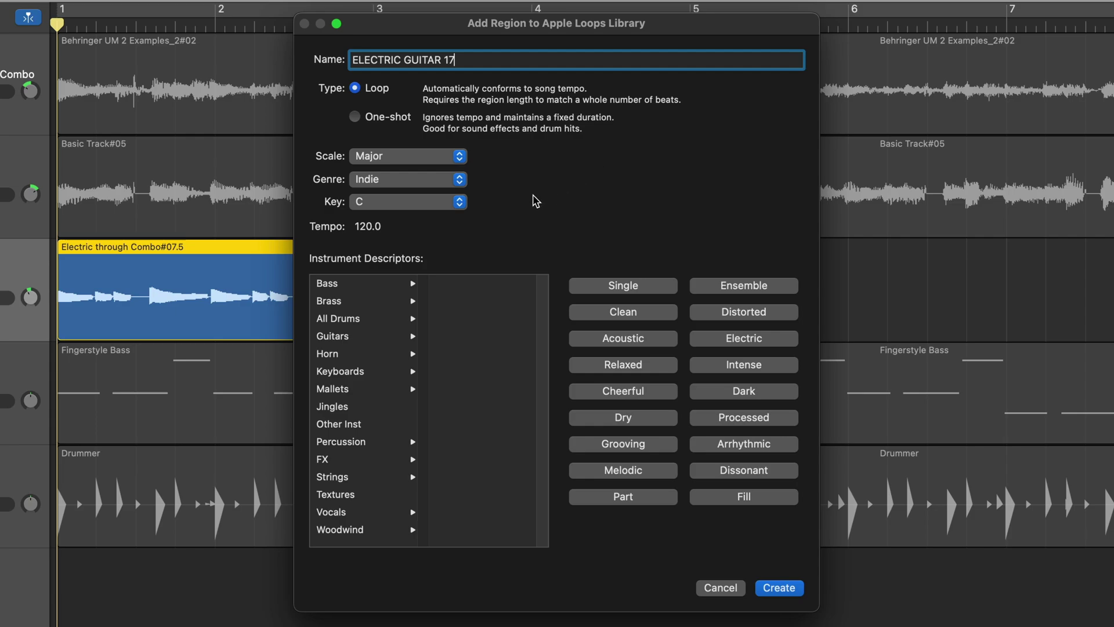
Tag the loop Guitars > Elec Guitar, add the Electric and Cheerful descriptors, and create it
{"action": "left_click", "coordinate": [391, 341]}
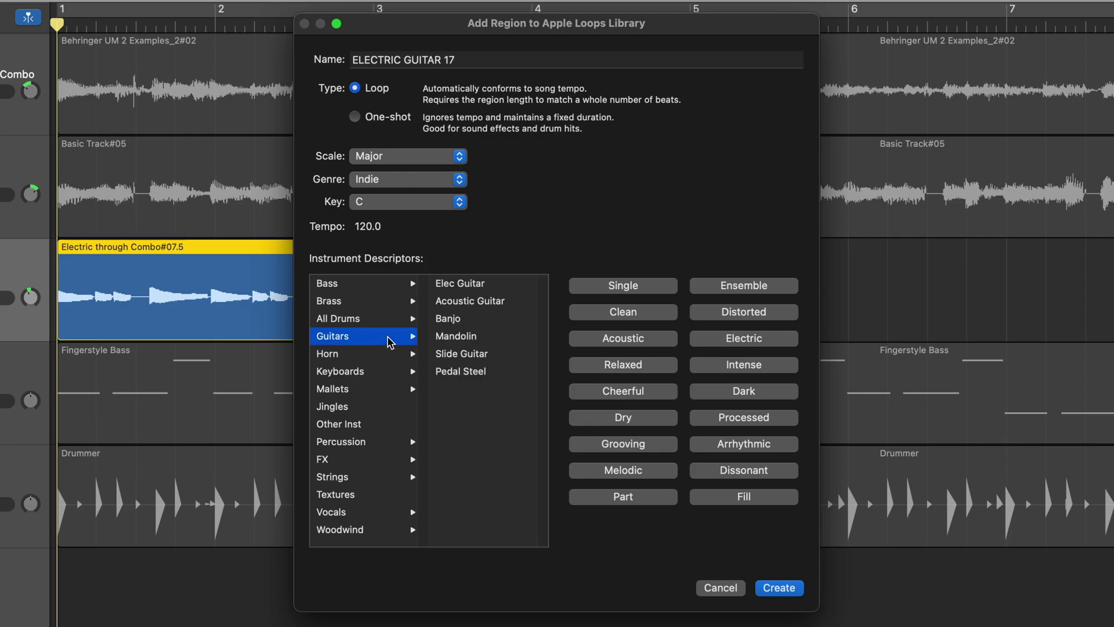
{"action": "left_click", "coordinate": [492, 291]}
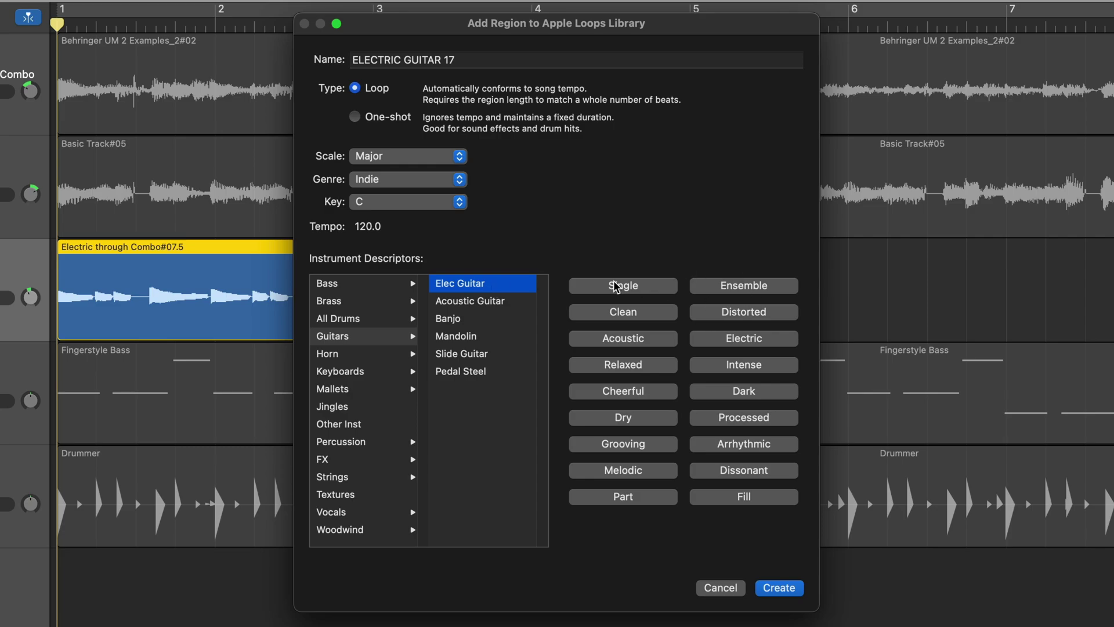
{"action": "left_click", "coordinate": [763, 342]}
{"action": "left_click", "coordinate": [643, 390]}
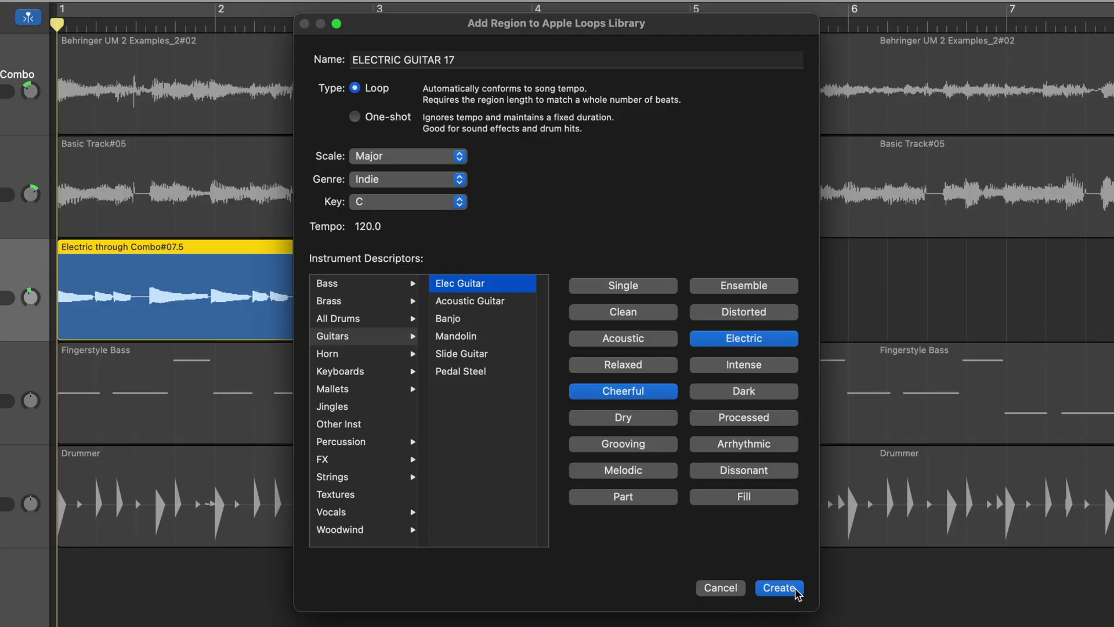
{"action": "left_click", "coordinate": [795, 587]}
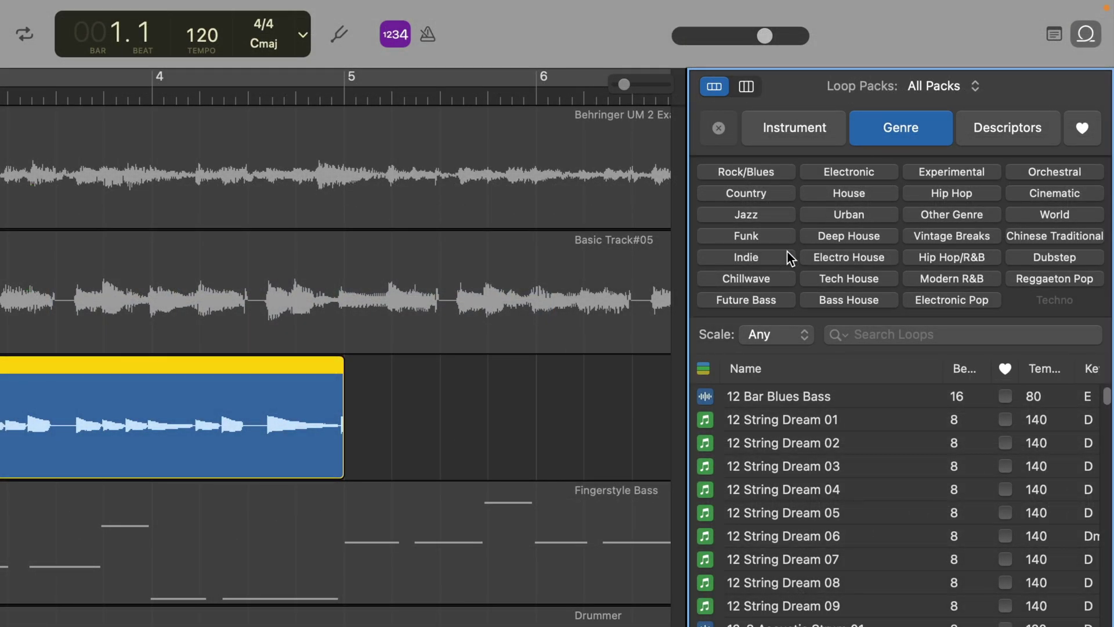
Filter the Loop Browser to Indie and Cheerful, then preview ELECTRIC GUITAR 17
{"action": "left_click", "coordinate": [789, 258]}
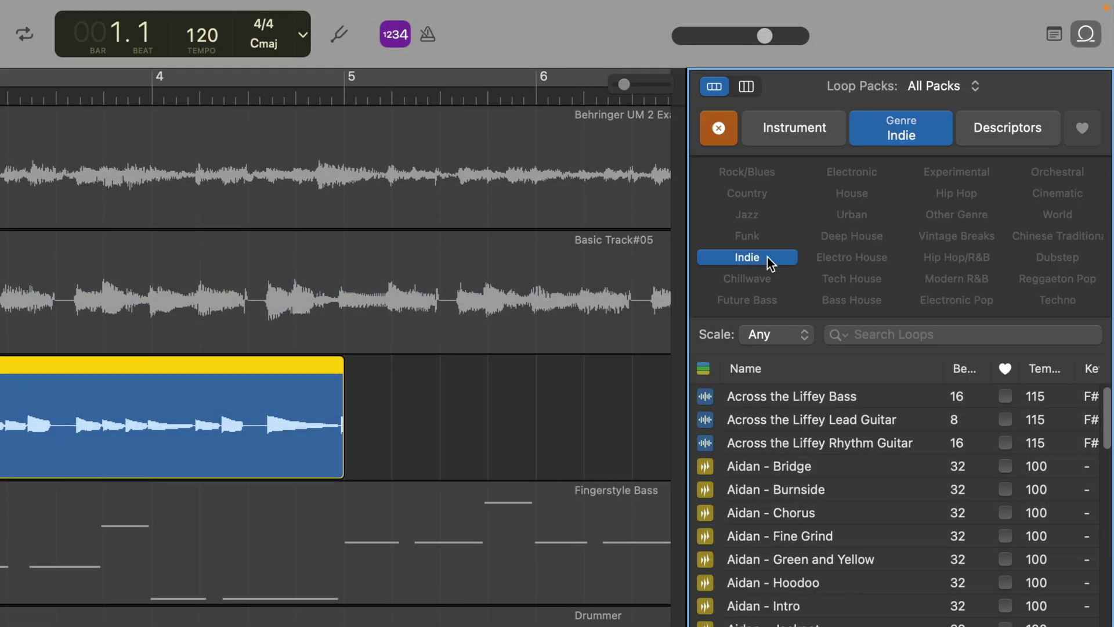
{"action": "left_click", "coordinate": [986, 132]}
{"action": "left_click", "coordinate": [757, 257]}
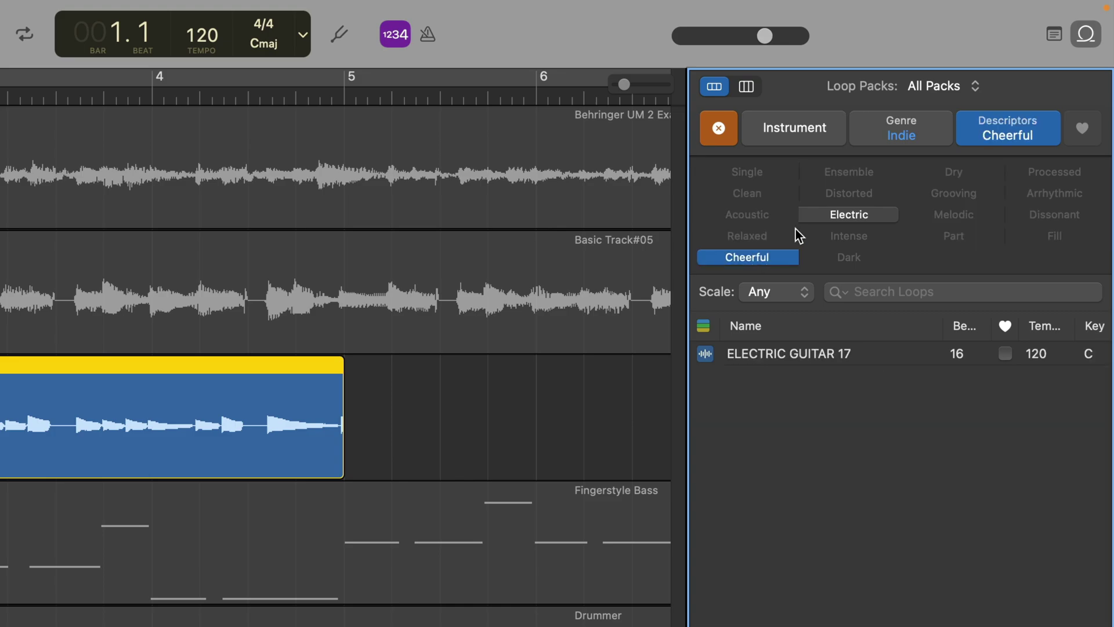
{"action": "left_click", "coordinate": [901, 353]}
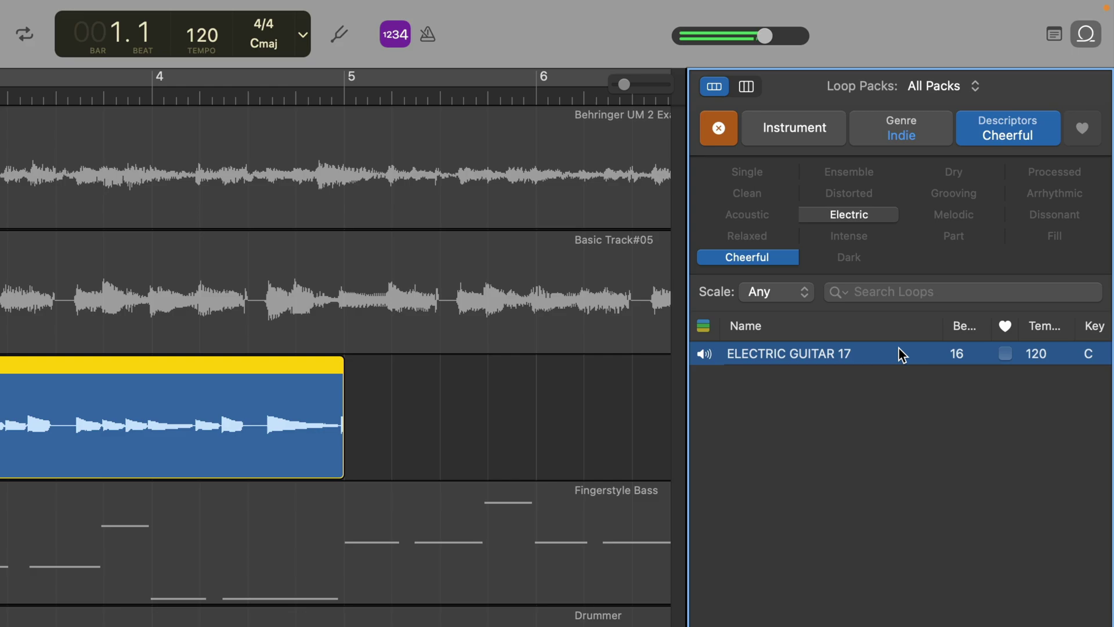
Reset the loop filters and switch the Loop Packs list to My Loops
{"action": "left_click", "coordinate": [717, 129]}
{"action": "left_click", "coordinate": [904, 88]}
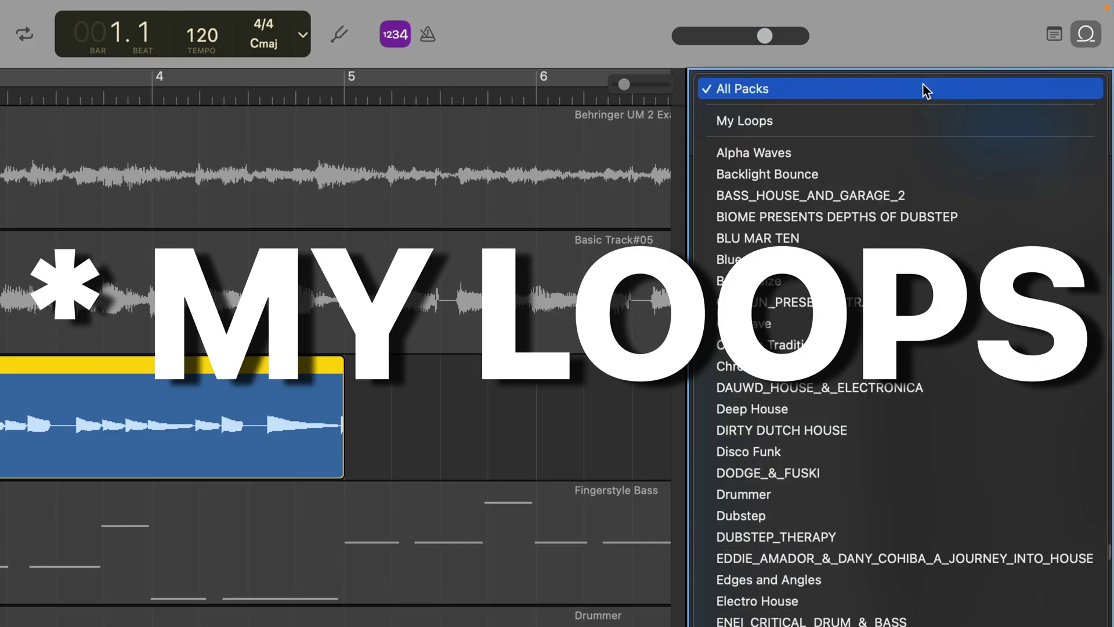
{"action": "left_click", "coordinate": [914, 122]}
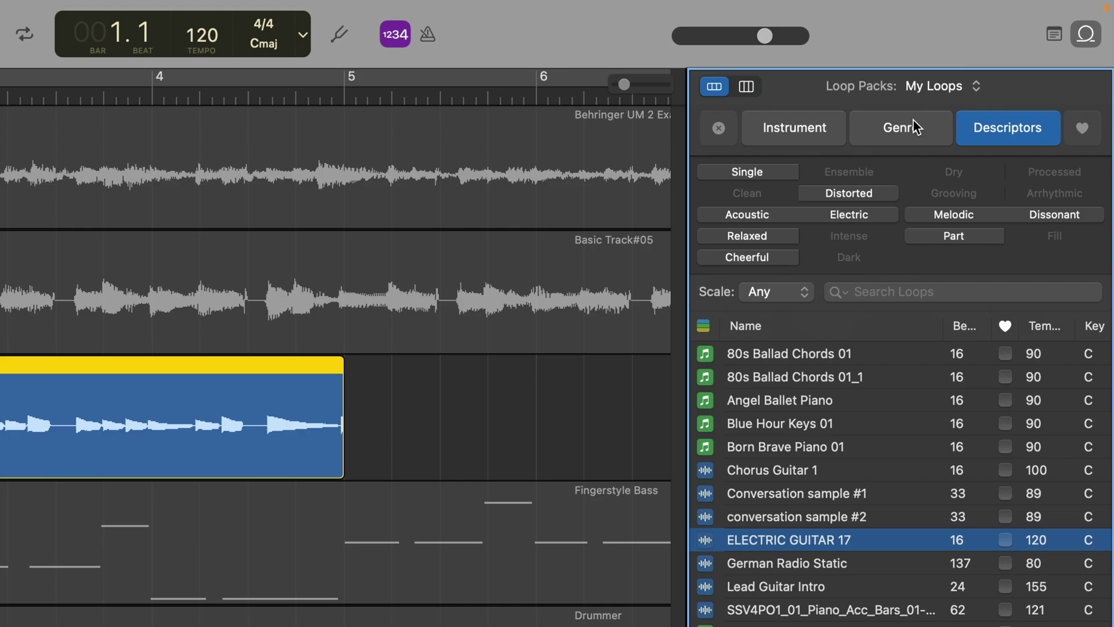